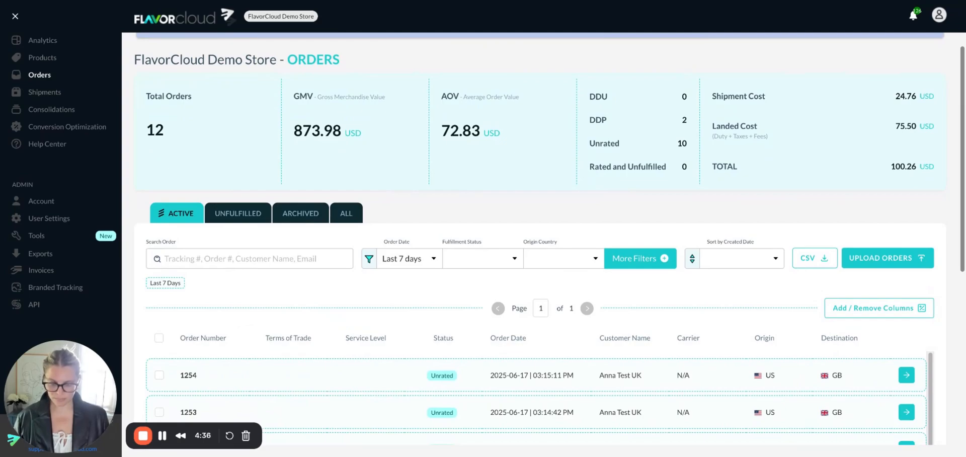
Step: Look through the active orders and open the most recent unrated order shipping to Canada
scroll(550, 238, "down", 5)
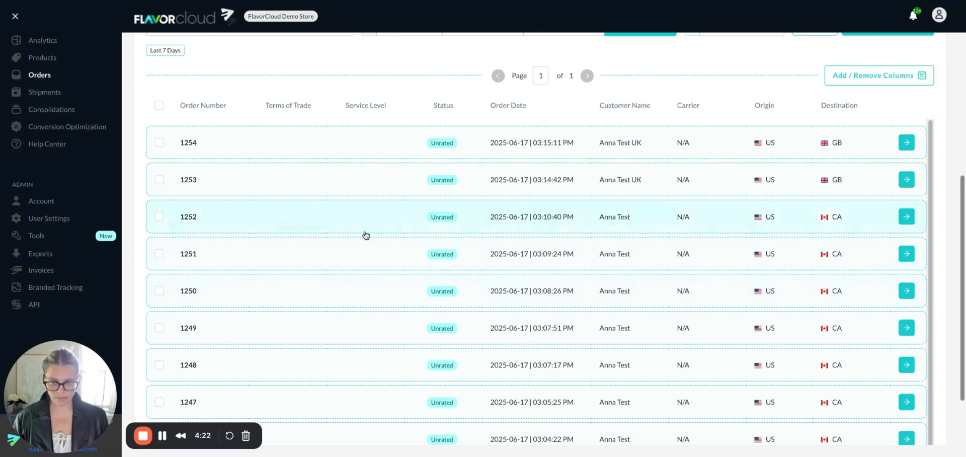
scroll(365, 240, "up", 3)
scroll(361, 242, "up", 3)
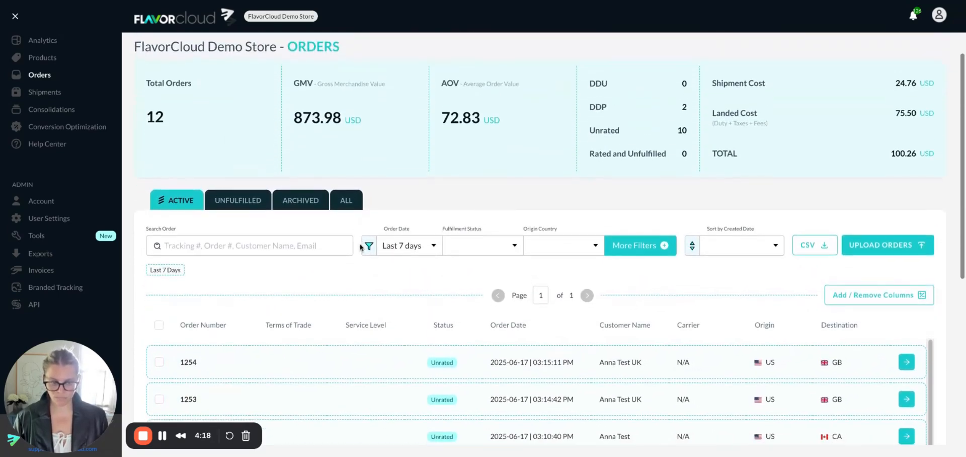
scroll(361, 246, "down", 4)
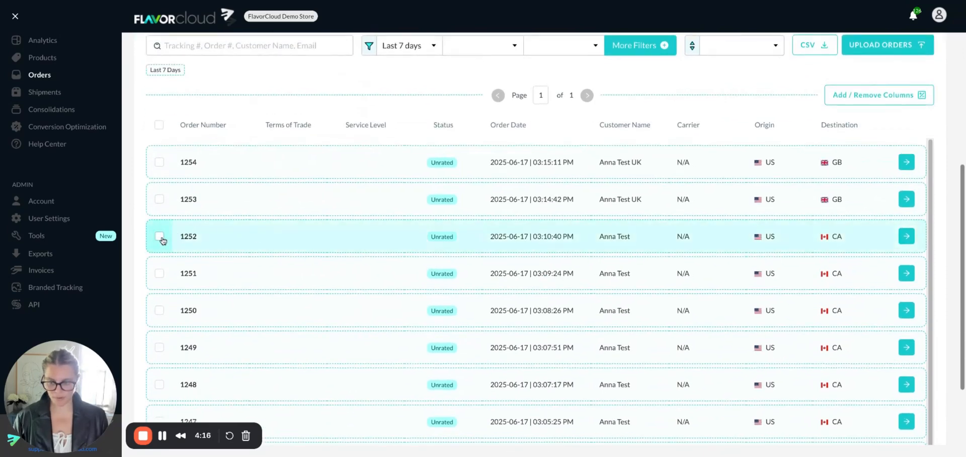
left_click(159, 236)
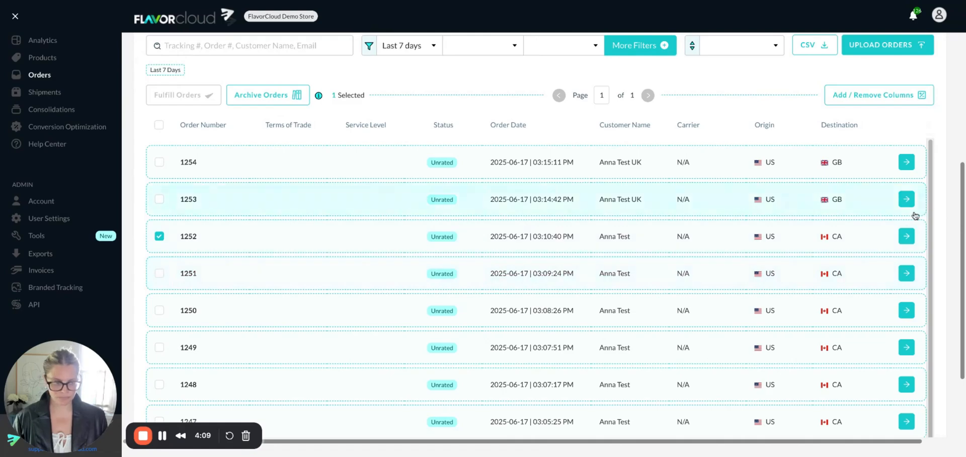
left_click(906, 236)
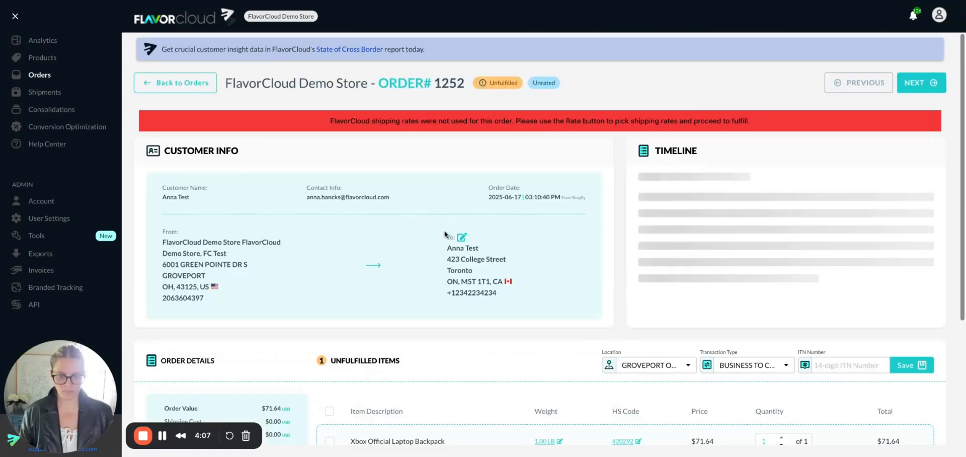
Step: Review the order's customer and shipping details and select the Xbox Official Laptop Backpack for rating
scroll(479, 250, "down", 2)
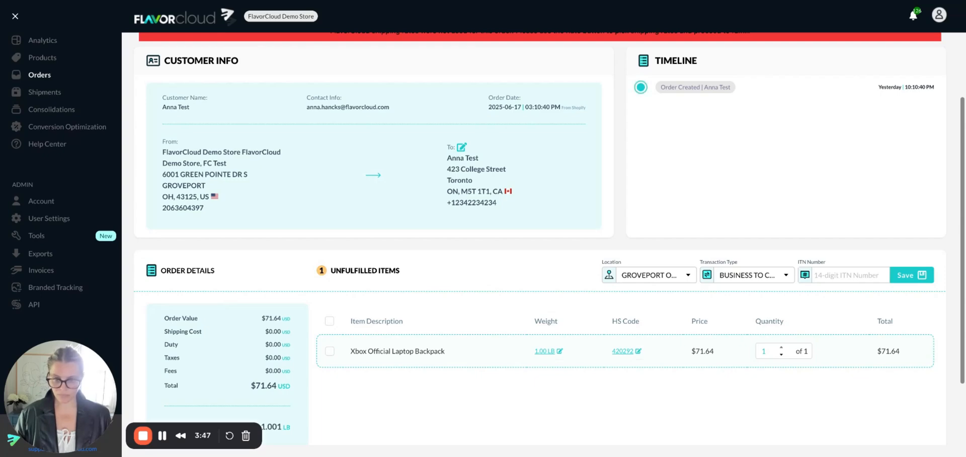
scroll(479, 261, "up", 2)
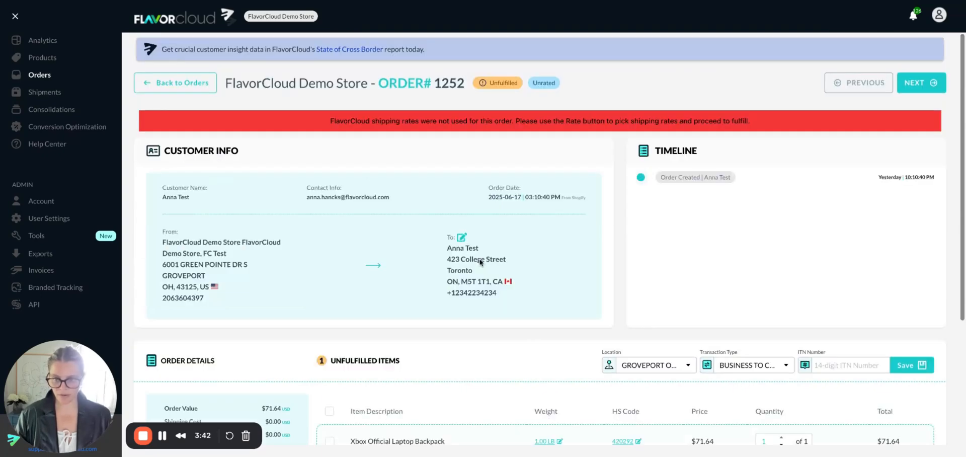
scroll(480, 261, "down", 4)
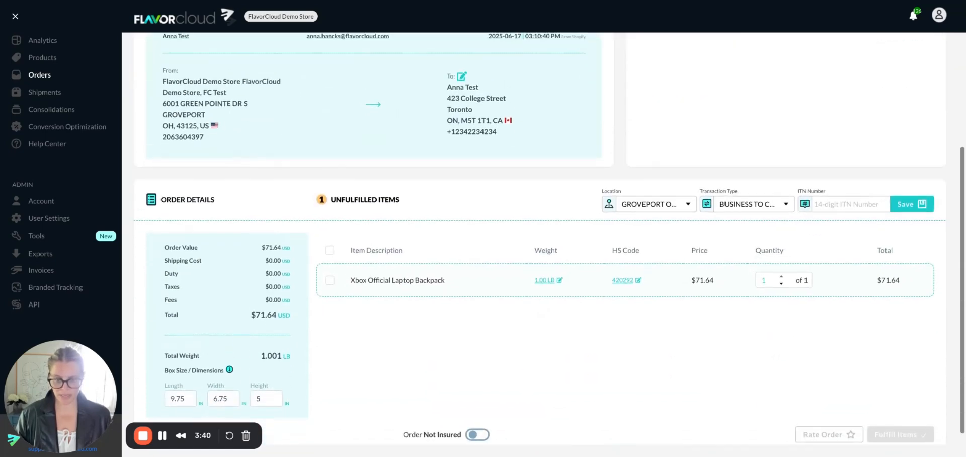
left_click(329, 283)
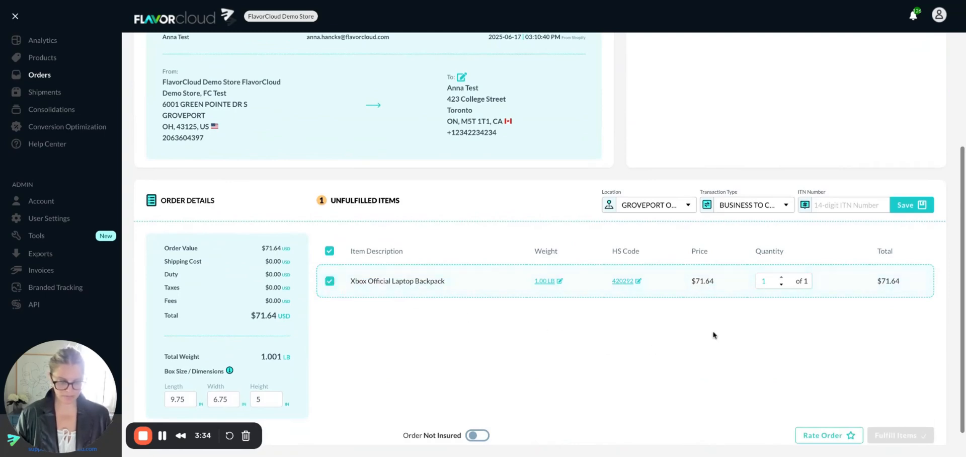
Step: Rate the order with the EXPRESS (2-5 business days) service level and DDP terms of trade
left_click(805, 434)
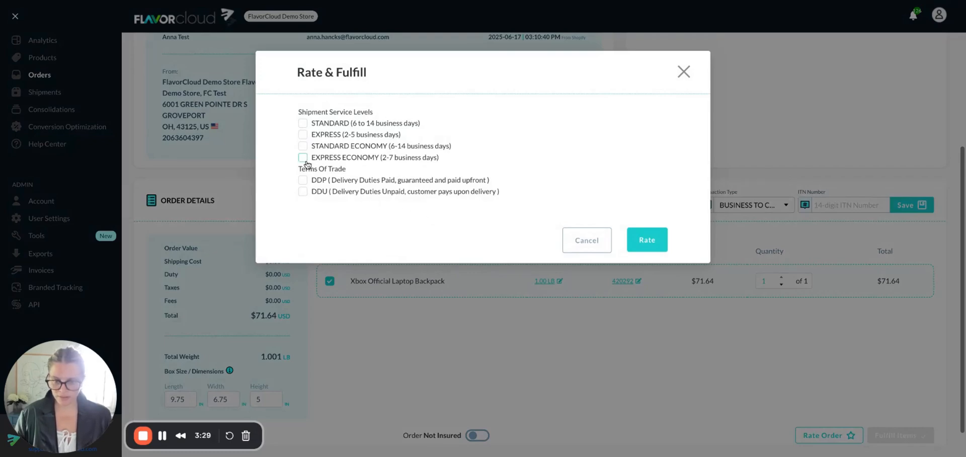
left_click(303, 136)
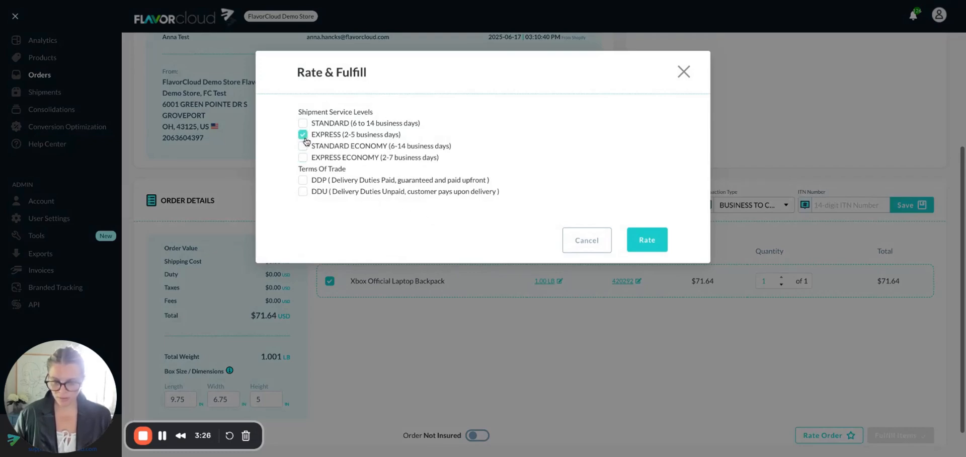
left_click(303, 180)
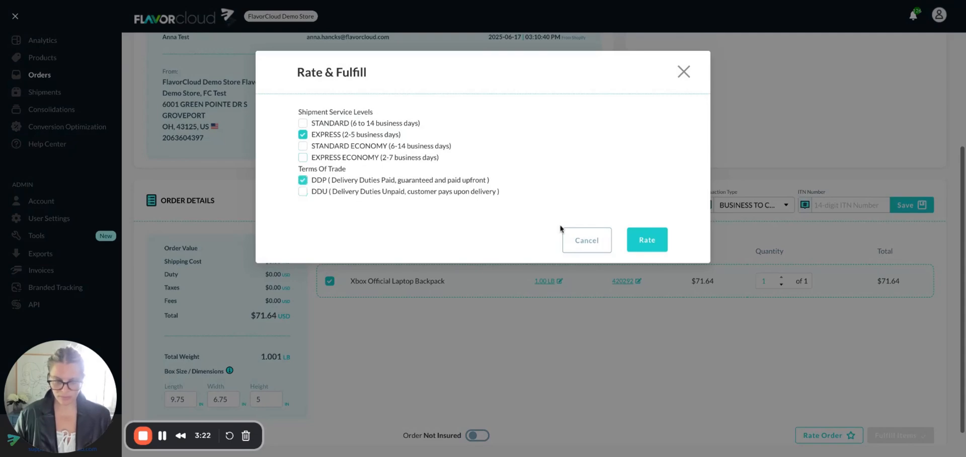
left_click(653, 243)
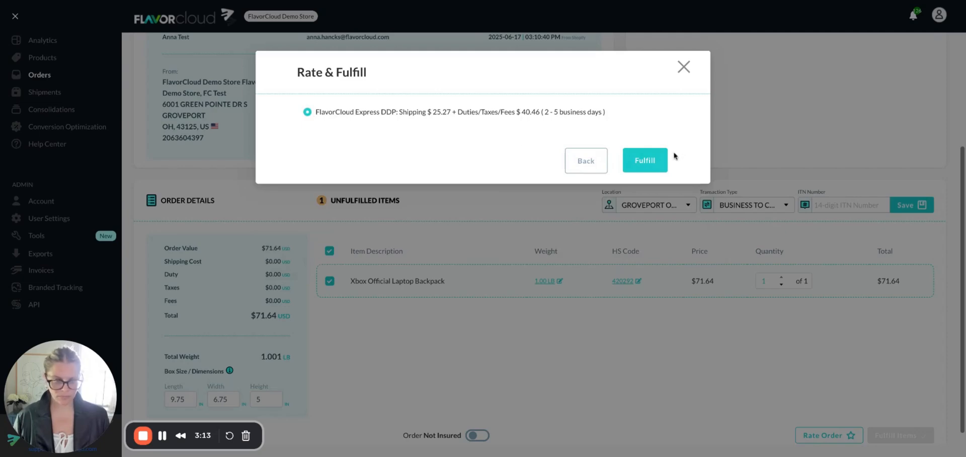
Step: Fulfill the order with the FlavorCloud Express DDP rate, dismiss the notification and return to the orders list
left_click(645, 161)
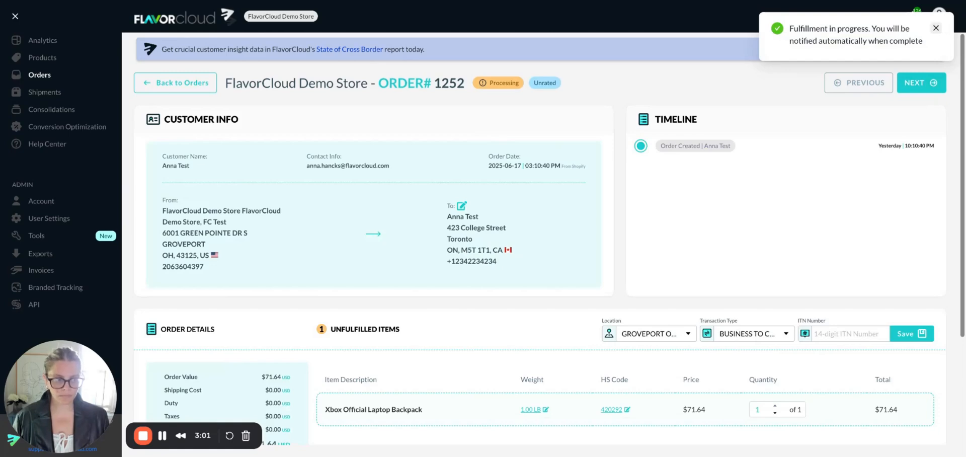
left_click(936, 27)
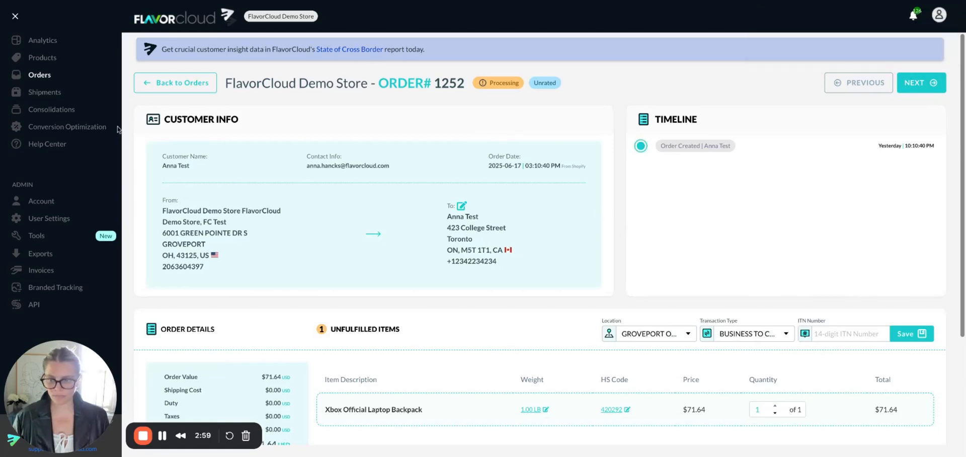
left_click(159, 88)
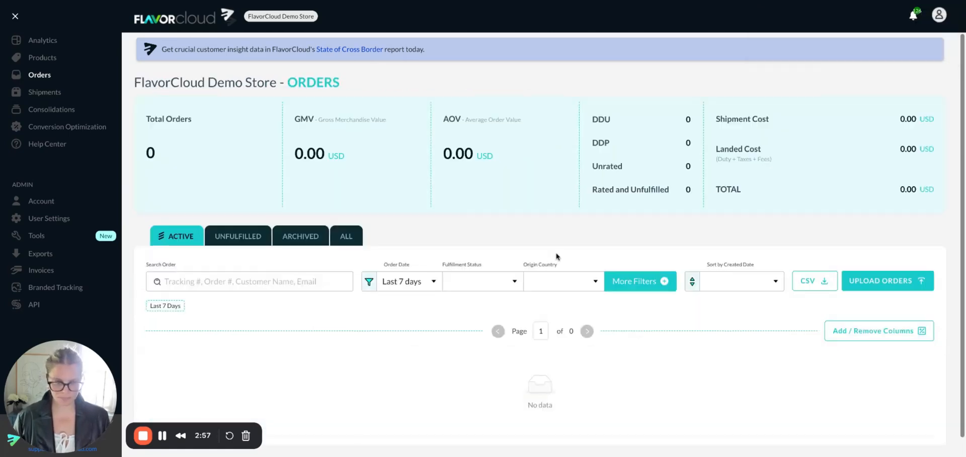
Step: Open the unrated order to Canada placed on 2025-06-17 at 03:08:26 PM
scroll(553, 261, "down", 5)
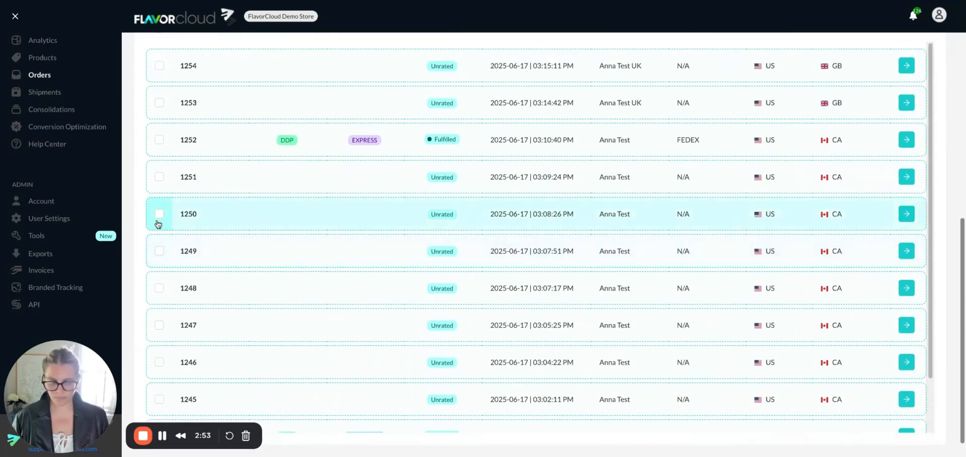
left_click(158, 216)
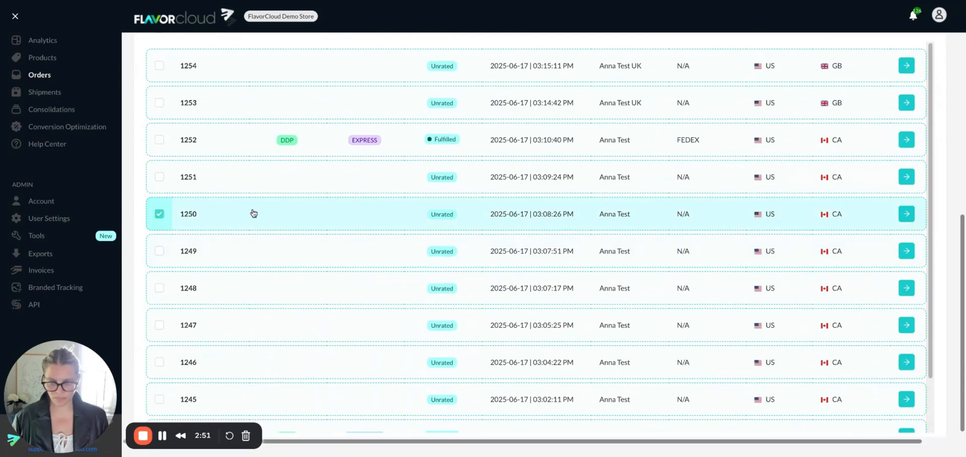
left_click(906, 214)
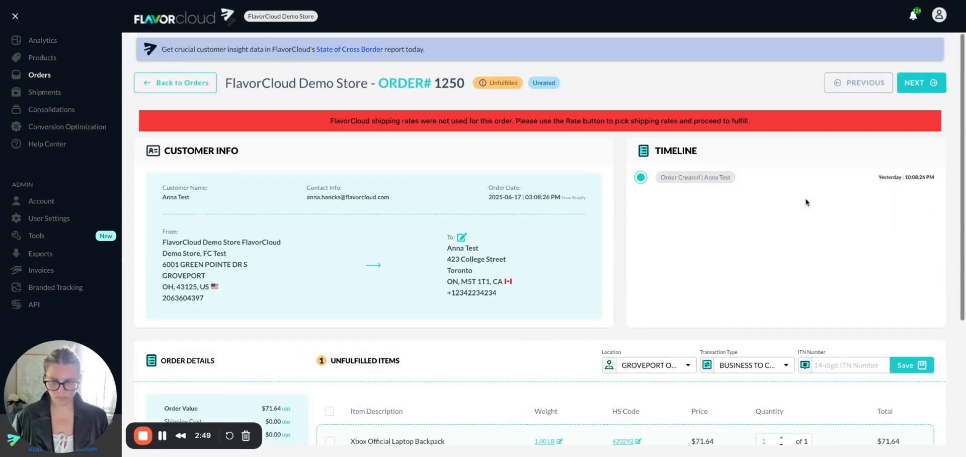
Step: Select the order's Xbox Official Laptop Backpack and rate it with EXPRESS (2-5 business days) service and DDP terms
scroll(814, 205, "down", 3)
left_click(815, 435)
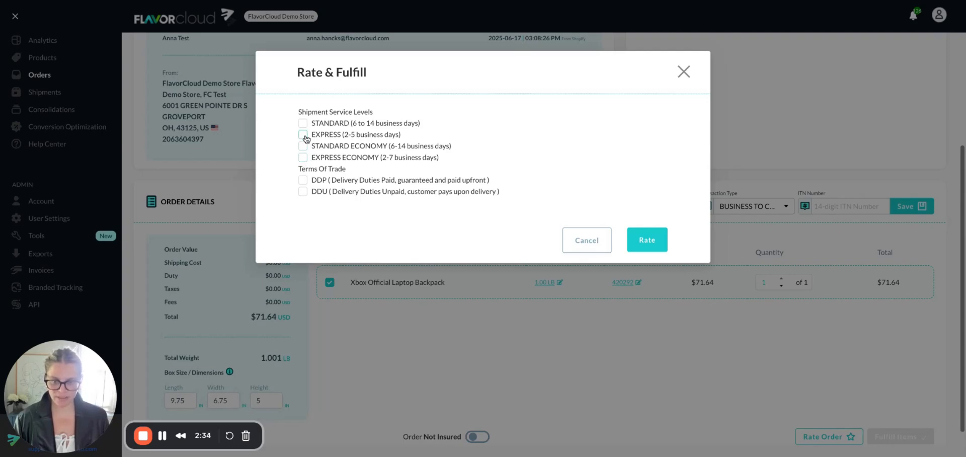
left_click(303, 135)
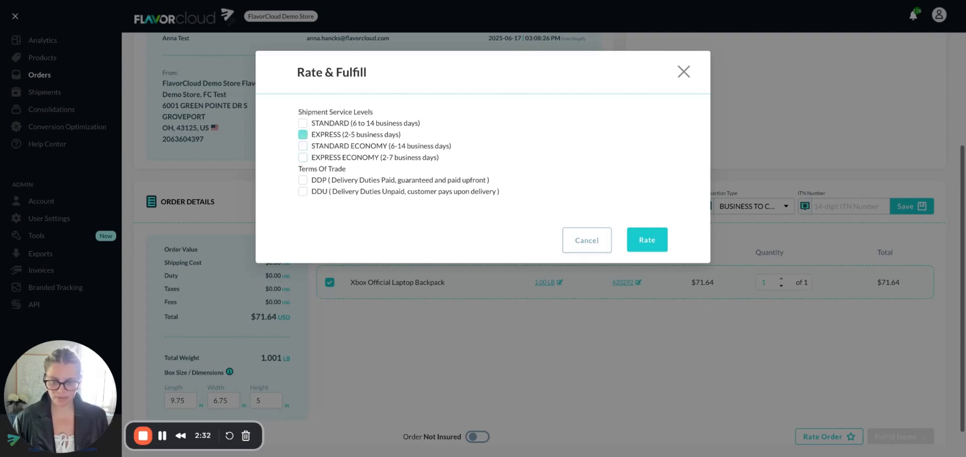
left_click(302, 182)
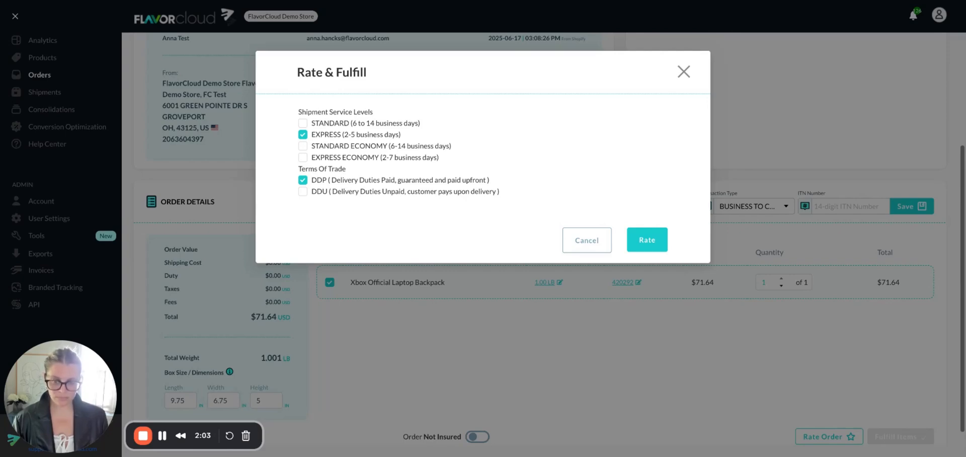
left_click(661, 247)
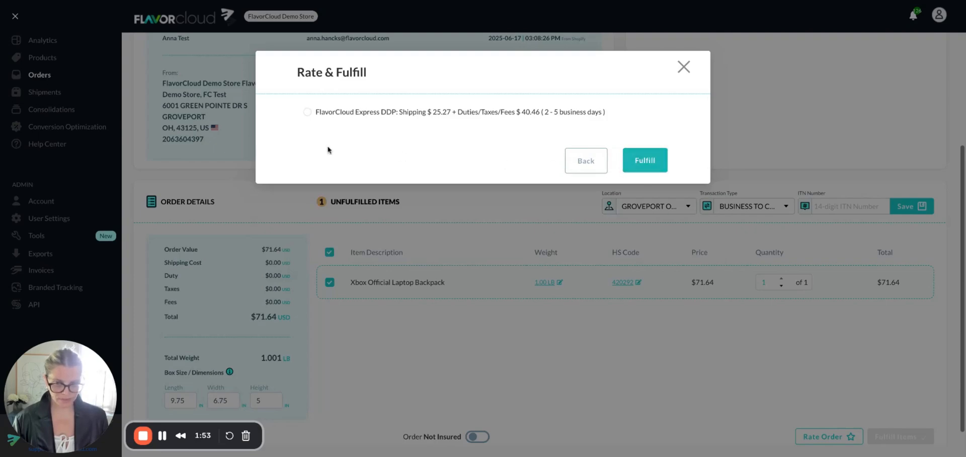
Step: Choose the FlavorCloud Express DDP rate, fulfill this second order and go back to the orders list
left_click(307, 113)
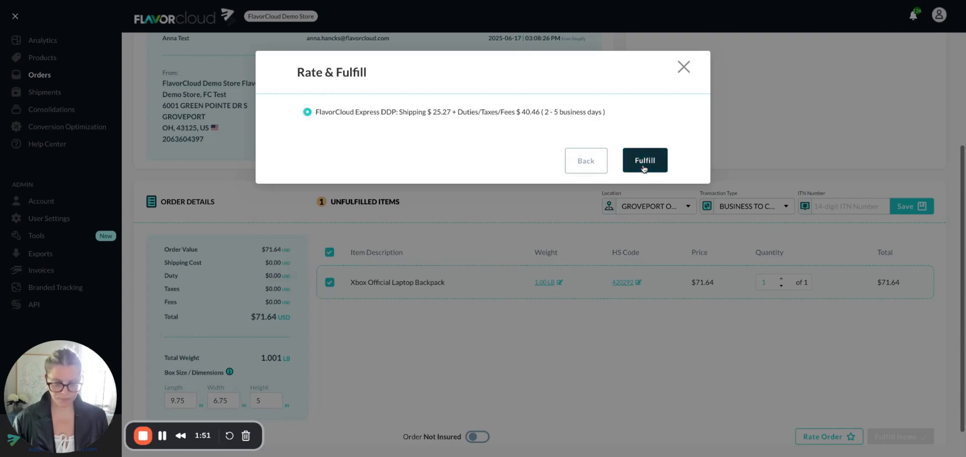
left_click(644, 161)
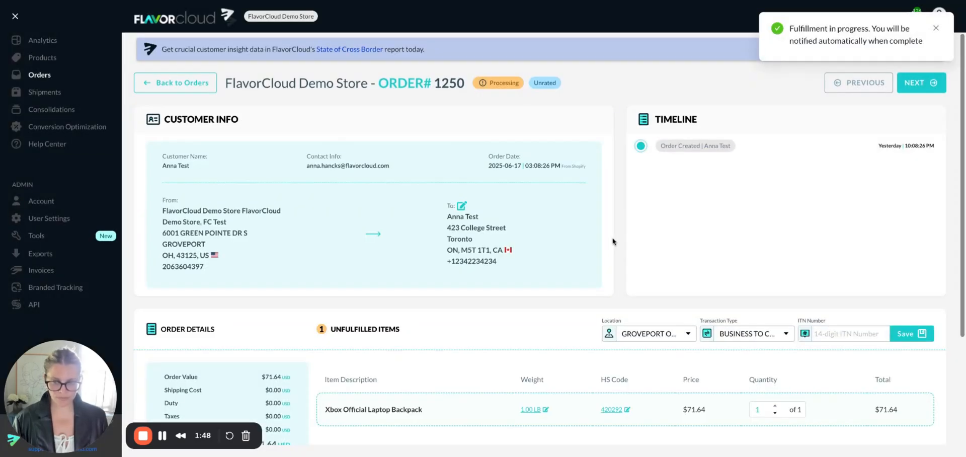
left_click(177, 85)
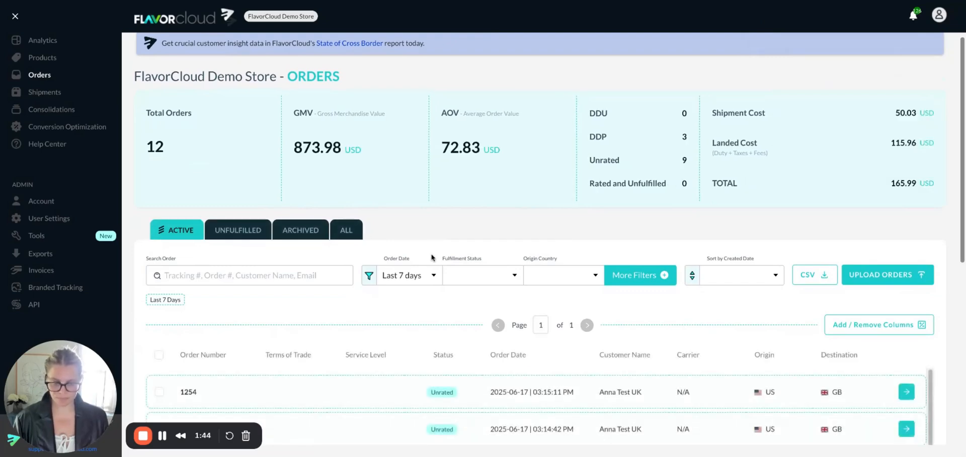
Step: Check the order statuses in the last 7 days' list and filter it to Unrated orders
scroll(431, 257, "down", 5)
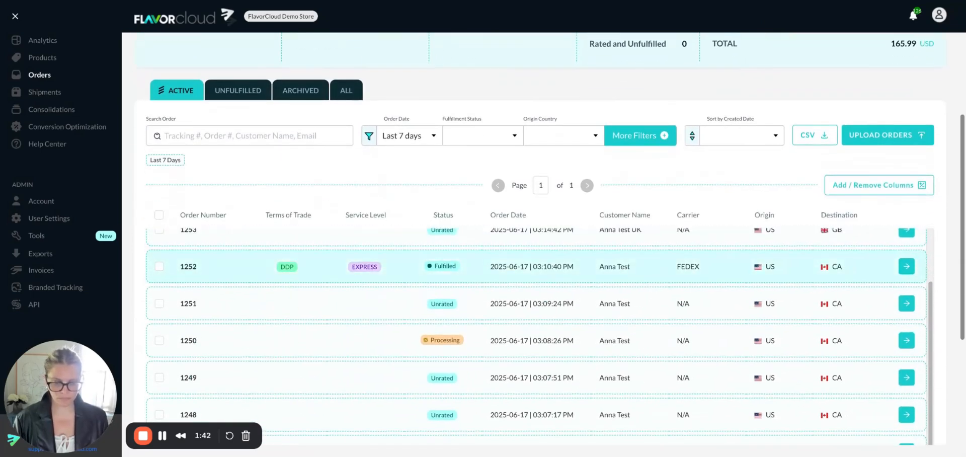
scroll(360, 252, "up", 6)
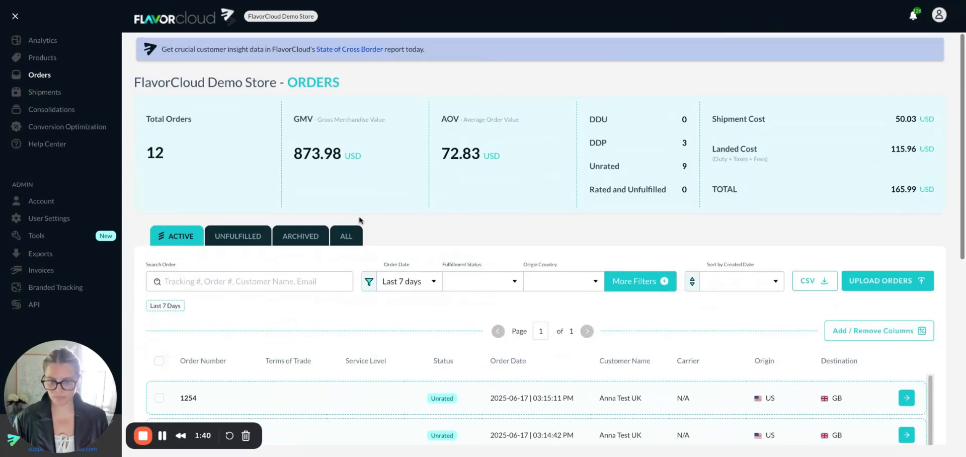
scroll(360, 220, "down", 4)
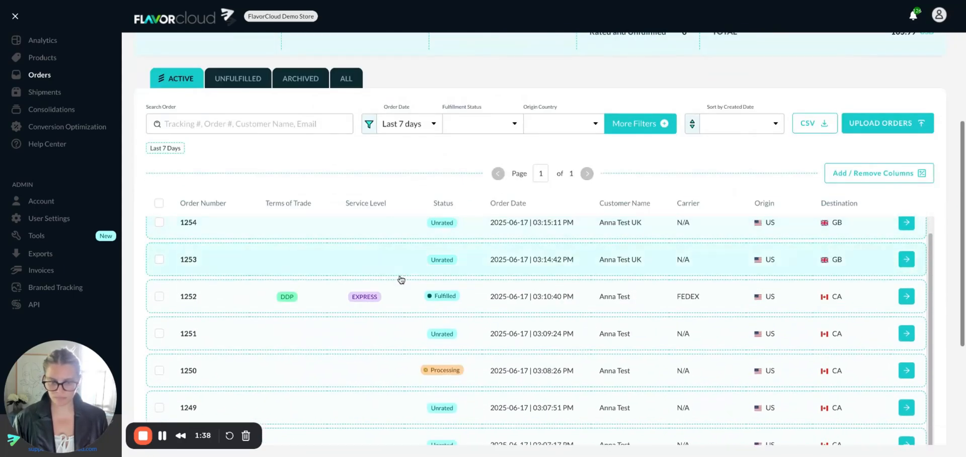
scroll(430, 243, "up", 1)
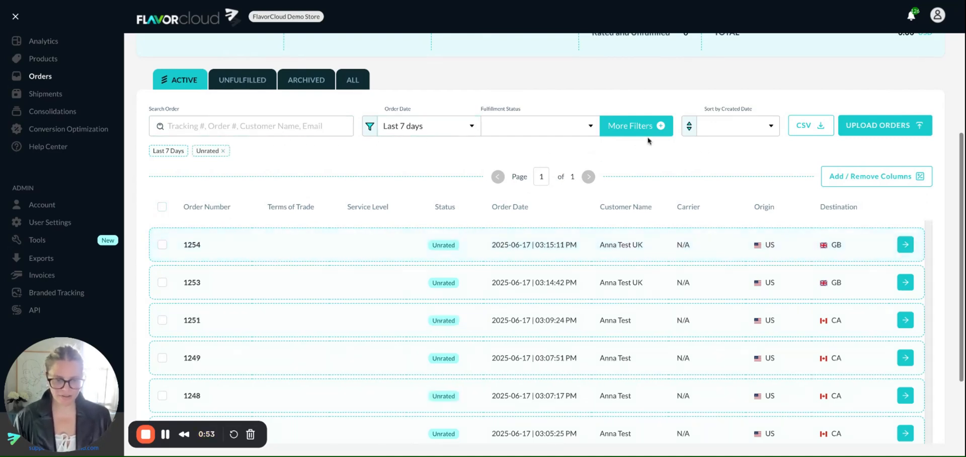
Step: Select all the unrated orders in the filtered list and clear the selection again
scroll(235, 234, "down", 2)
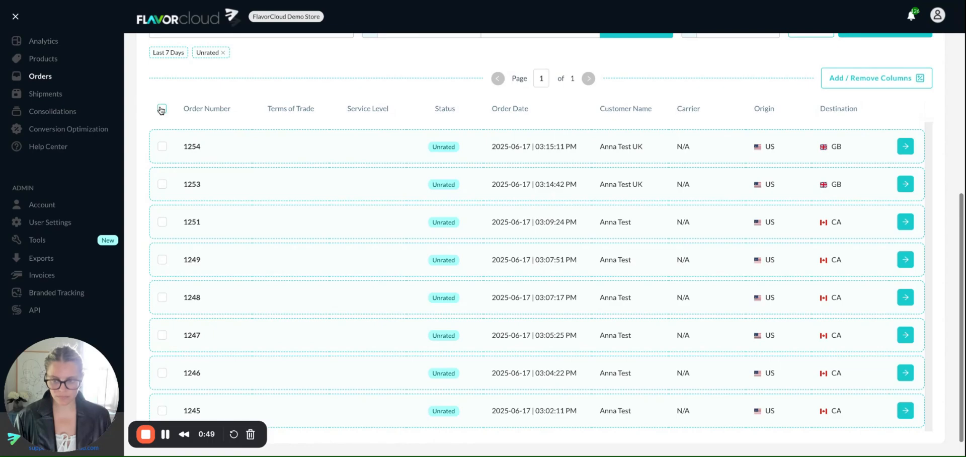
left_click(161, 109)
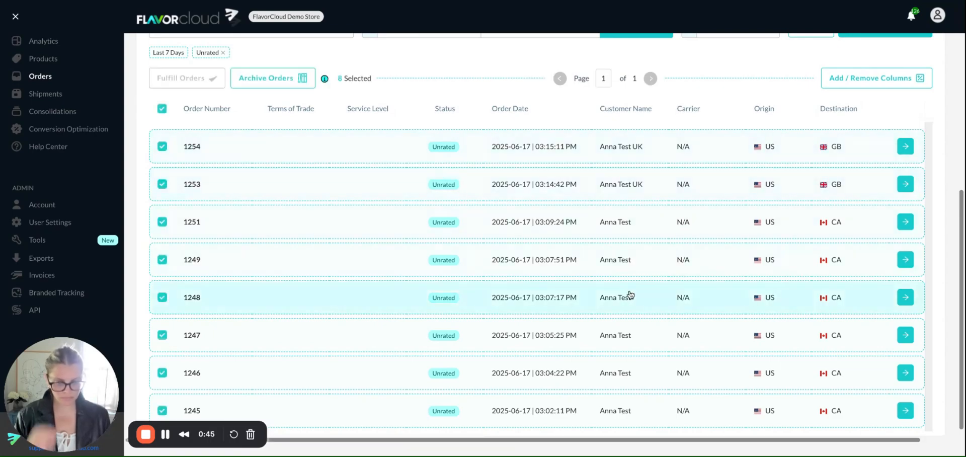
left_click(162, 109)
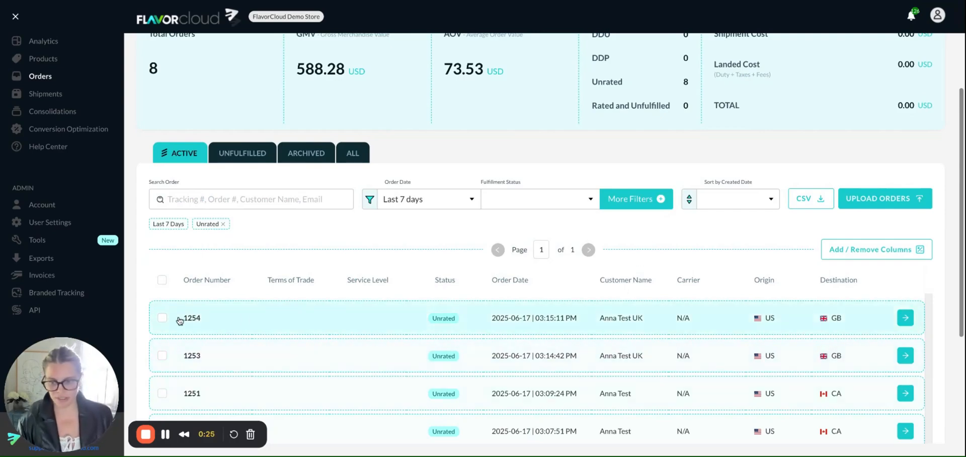
Step: Open the newest unrated order shipping to GB and select its Xbox Official Laptop Backpack for rating
left_click(903, 317)
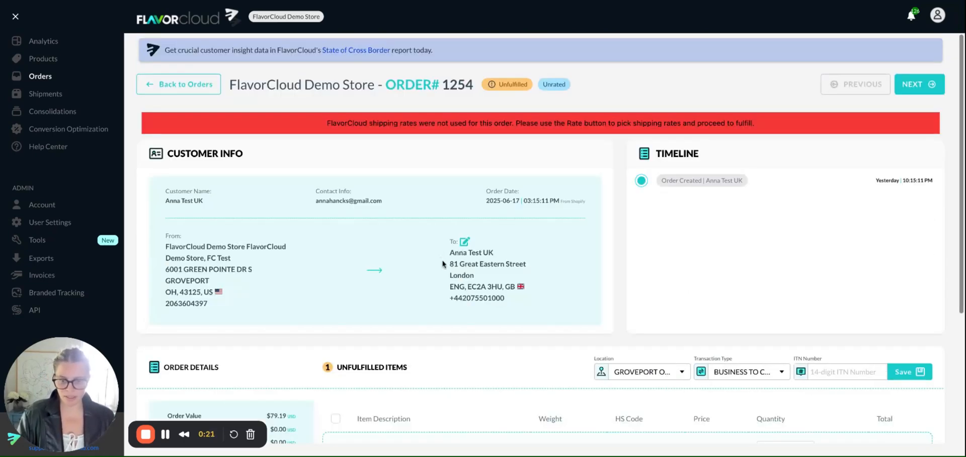
scroll(442, 263, "down", 1)
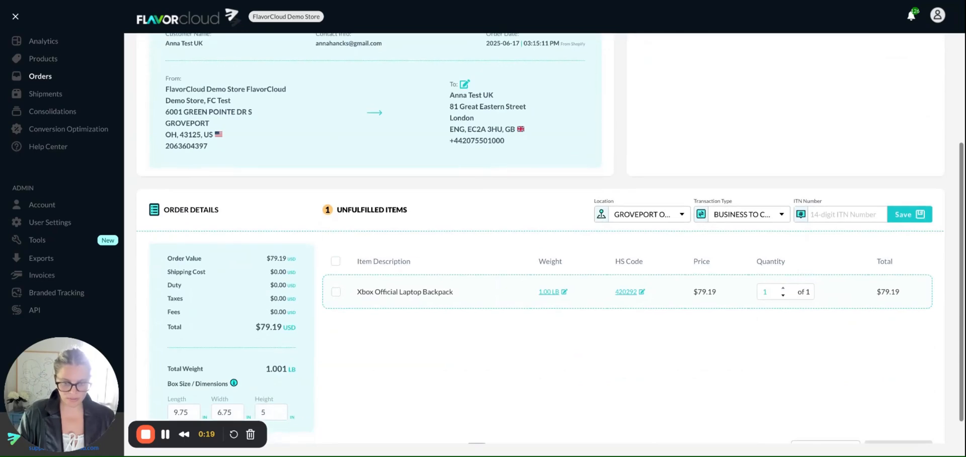
left_click(336, 292)
scroll(804, 362, "down", 1)
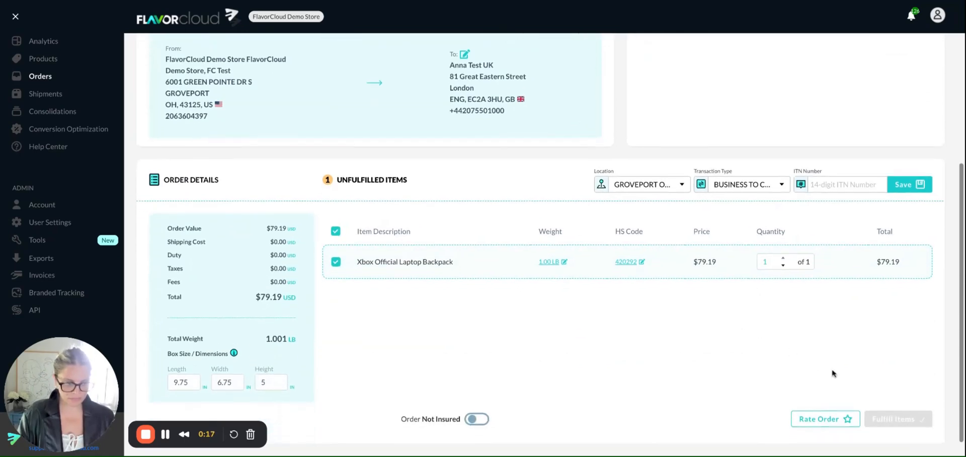
Step: Rate the GB order with STANDARD service and DDP terms, and fulfill it with the FlavorCloud Standard DDP rate
left_click(833, 420)
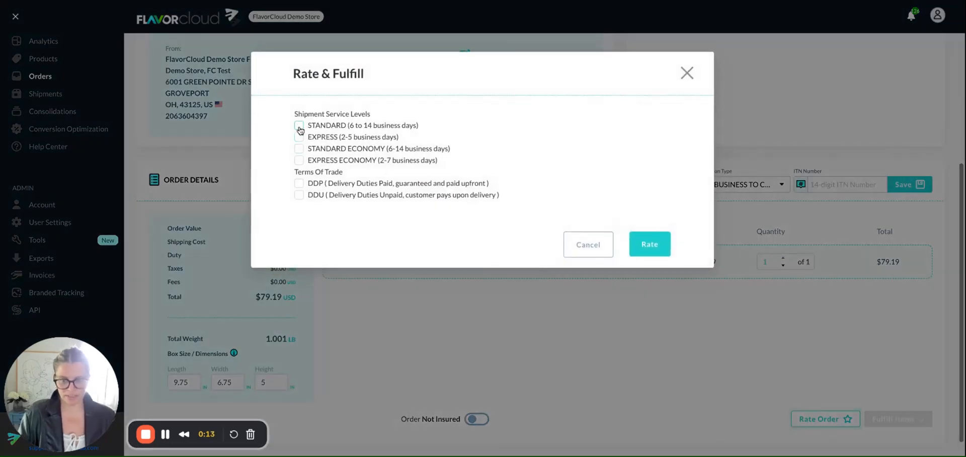
left_click(298, 184)
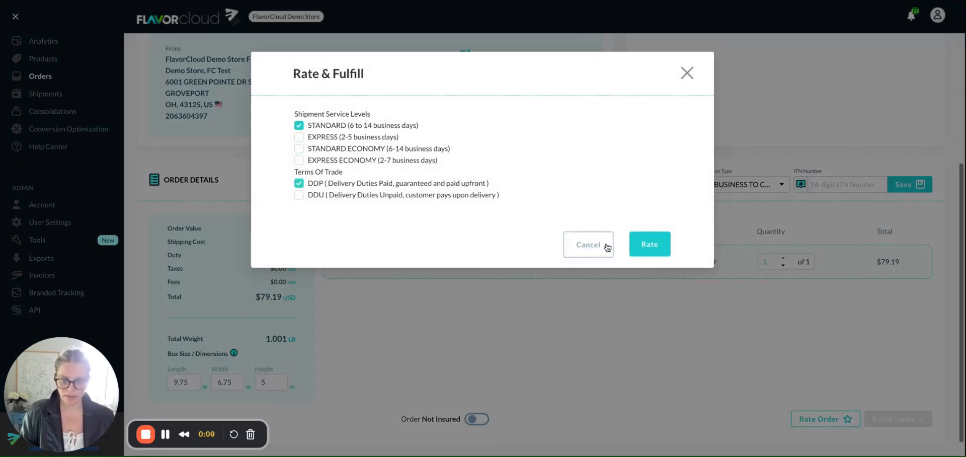
left_click(644, 246)
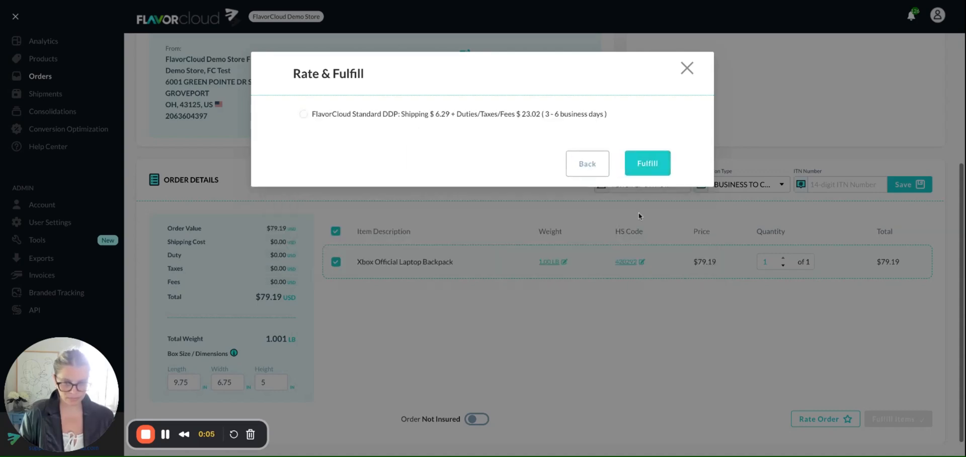
left_click(304, 115)
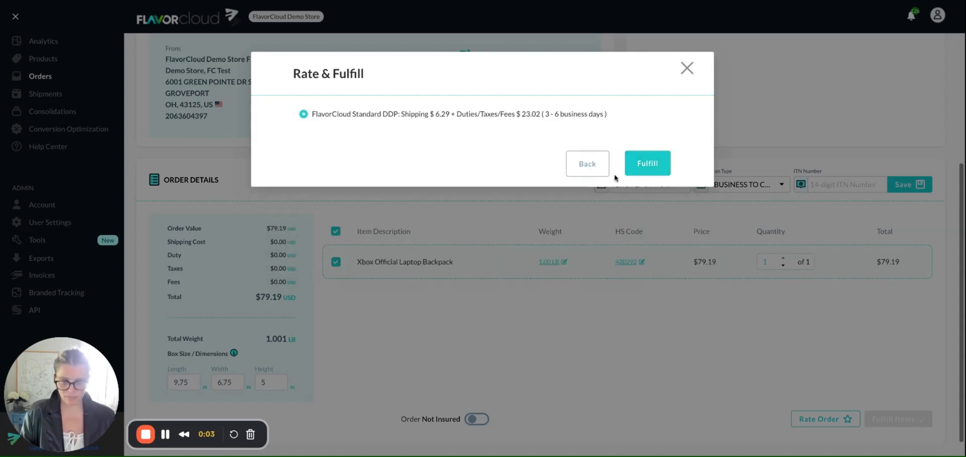
left_click(642, 166)
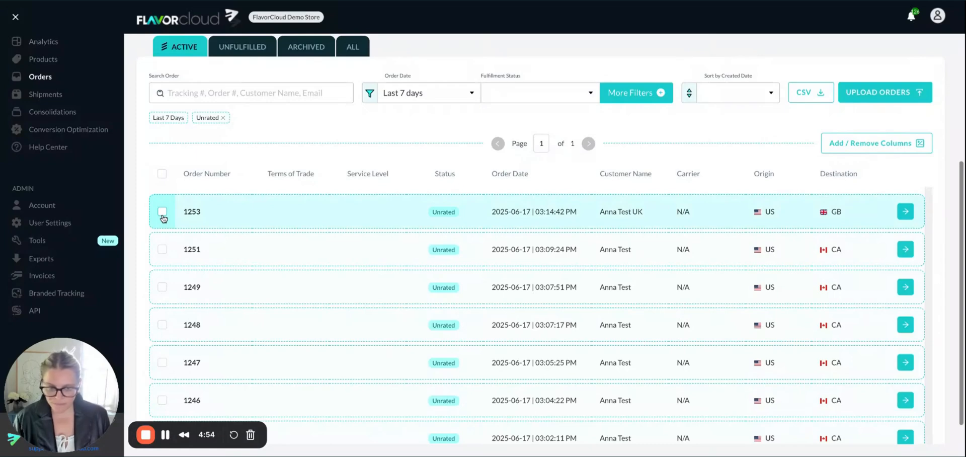
Step: Open the remaining unrated GB order from the Unrated list and select its Xbox Official Laptop Backpack for rating
left_click(162, 212)
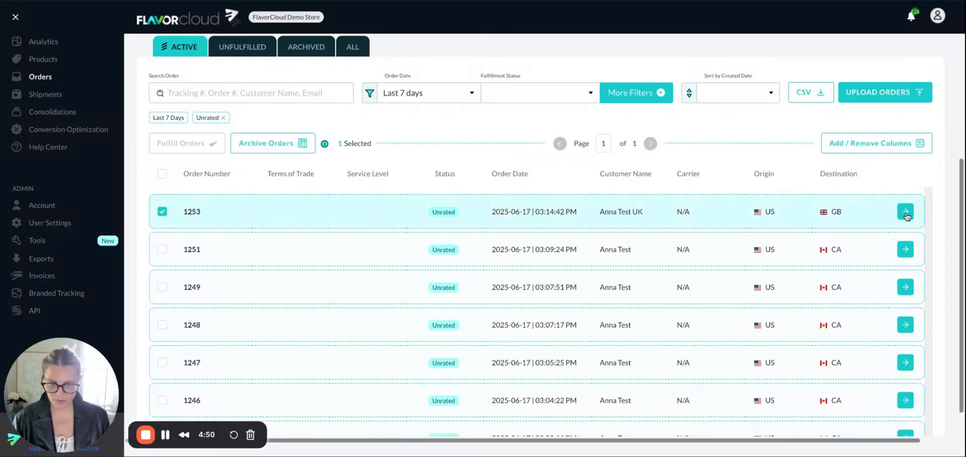
left_click(904, 211)
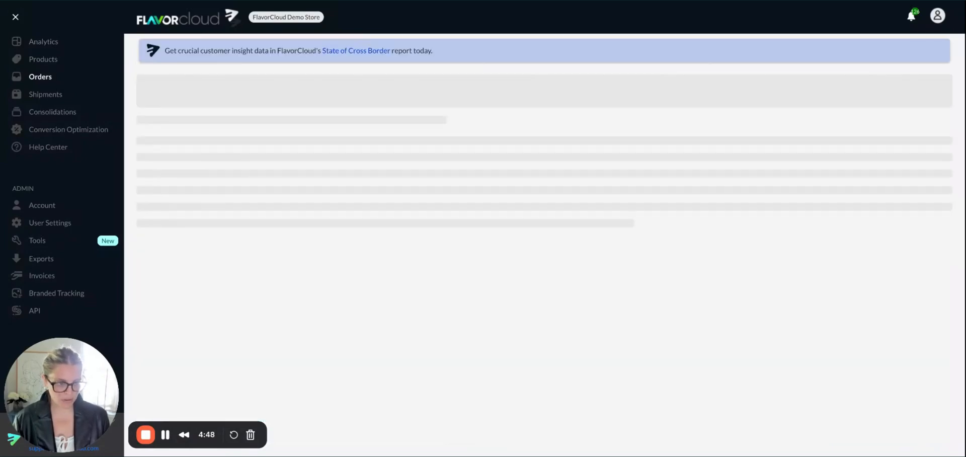
scroll(490, 274, "down", 1)
scroll(490, 274, "down", 3)
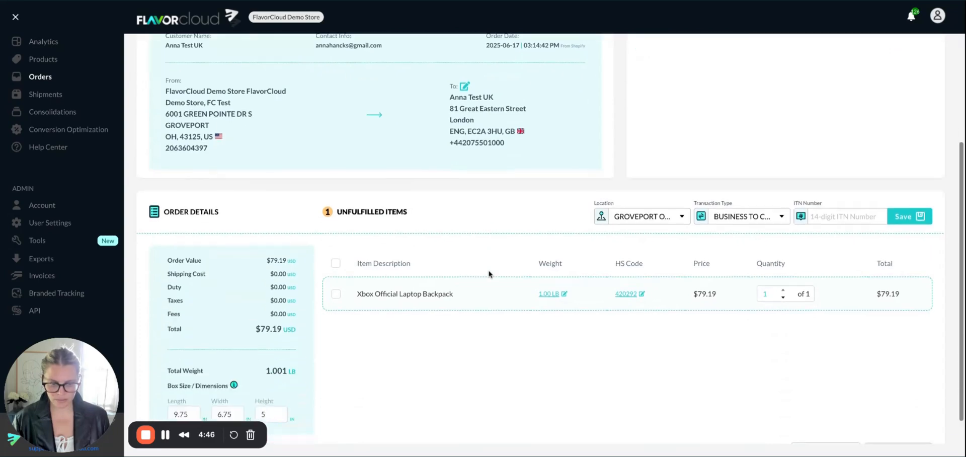
left_click(335, 286)
scroll(782, 374, "down", 1)
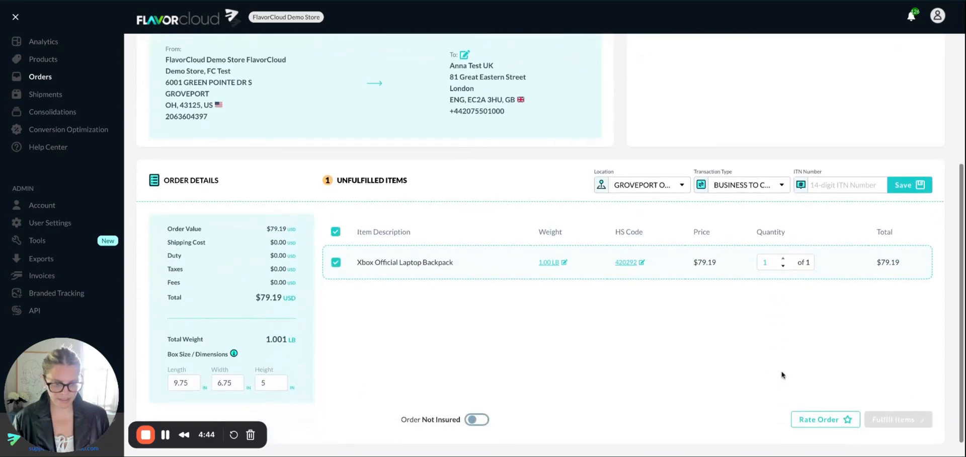
Step: Request shipping rates for the selected backpack with STANDARD service and DDP terms of trade
left_click(813, 421)
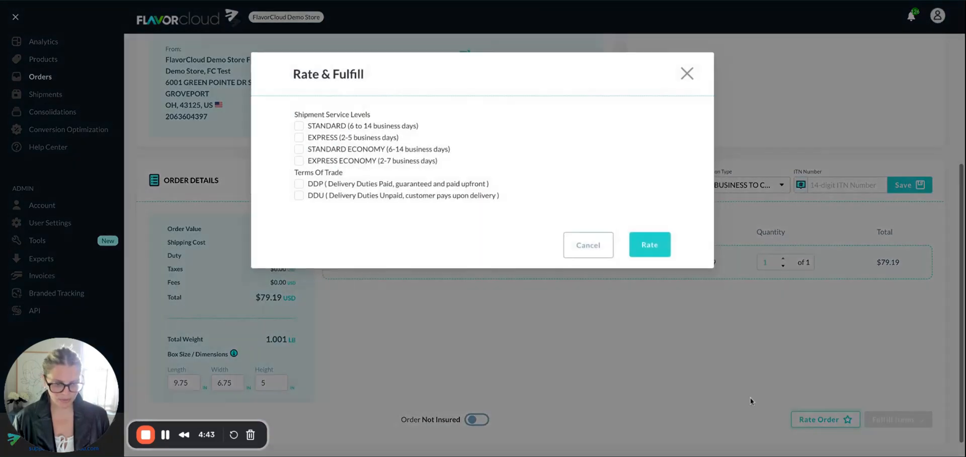
left_click(299, 125)
left_click(299, 184)
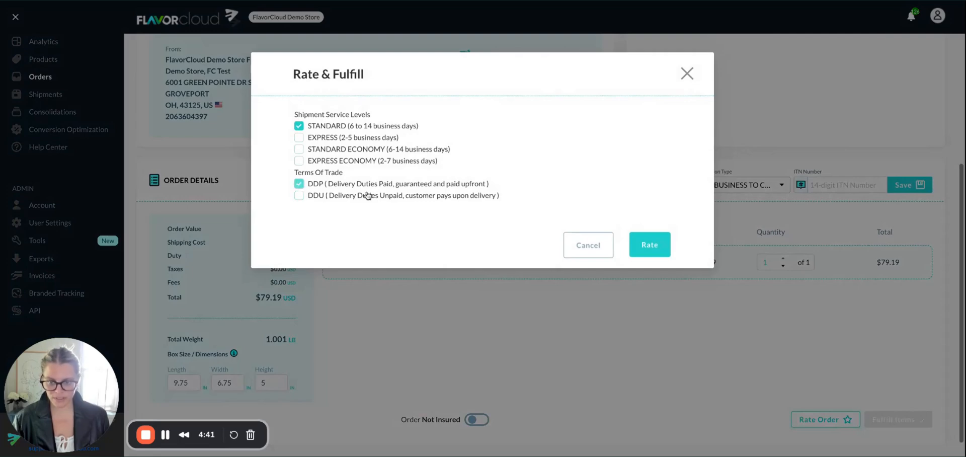
left_click(651, 249)
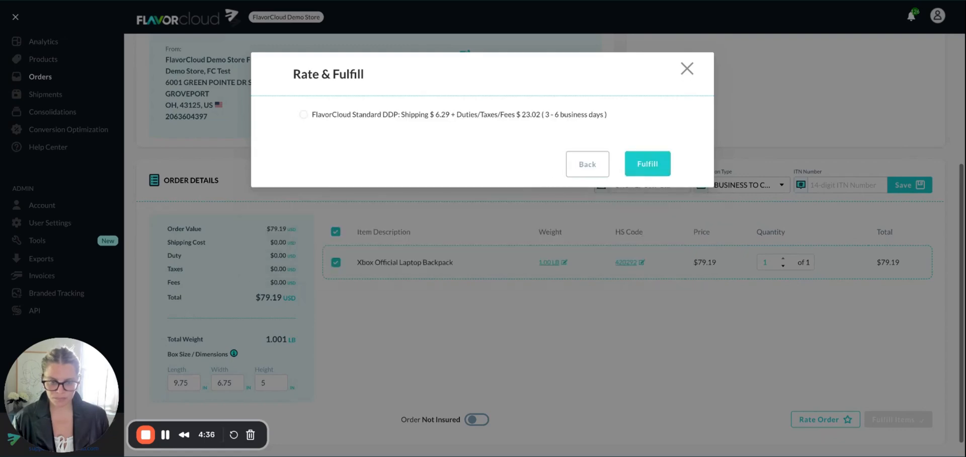
Step: Fulfill the order with the FlavorCloud Standard DDP rate and go back to the orders list
left_click(323, 115)
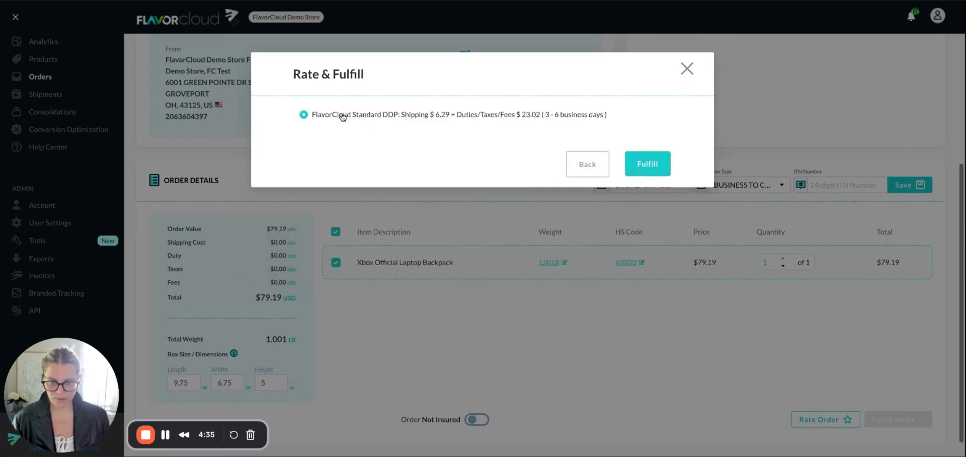
left_click(646, 163)
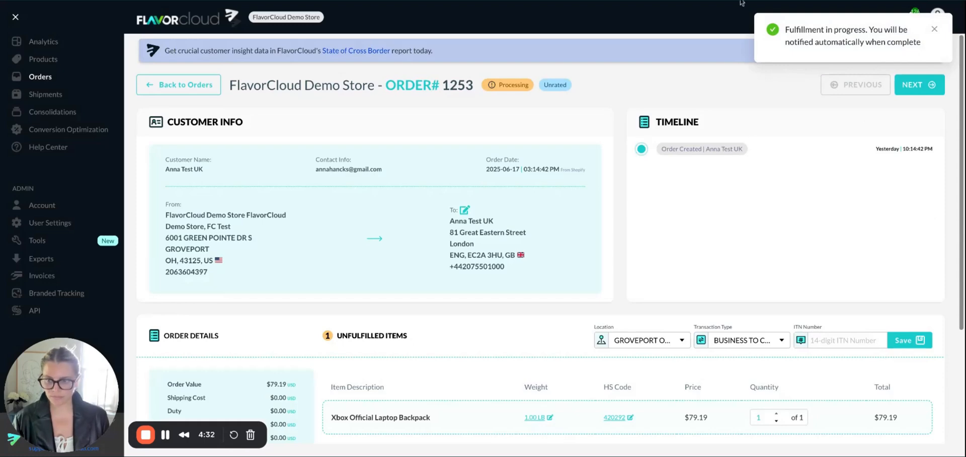
left_click(195, 92)
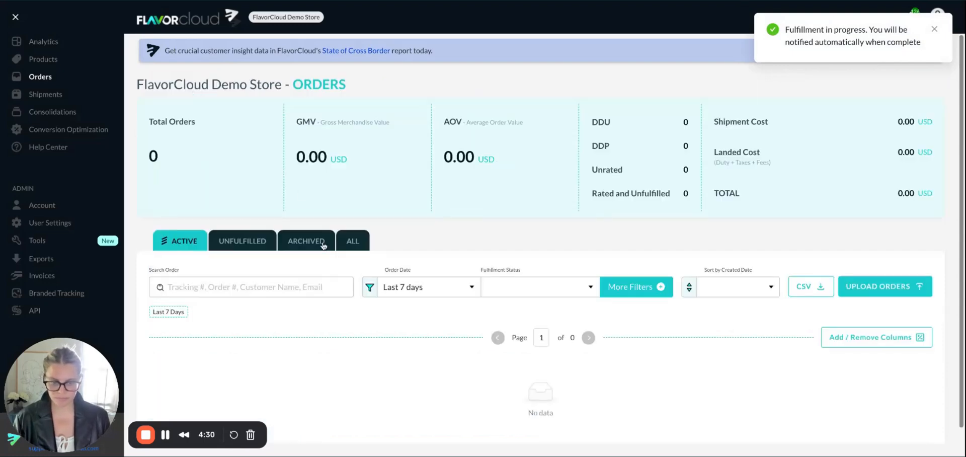
scroll(323, 245, "down", 1)
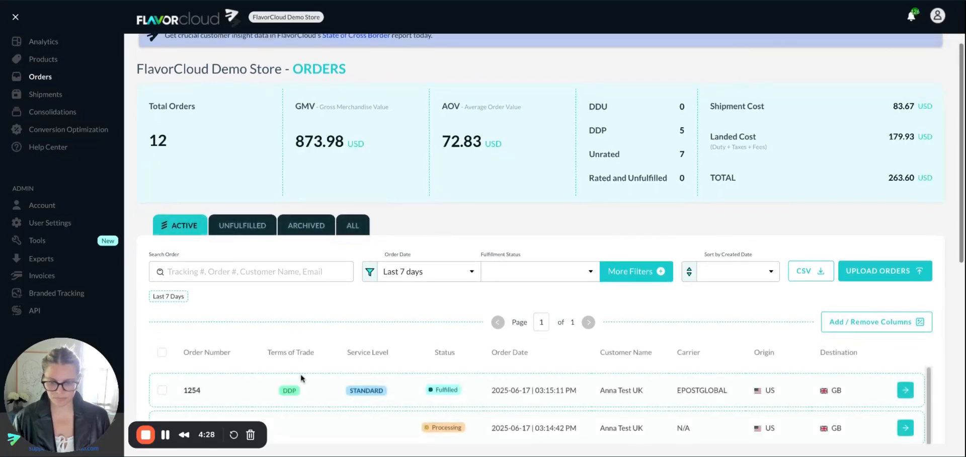
scroll(503, 385, "down", 2)
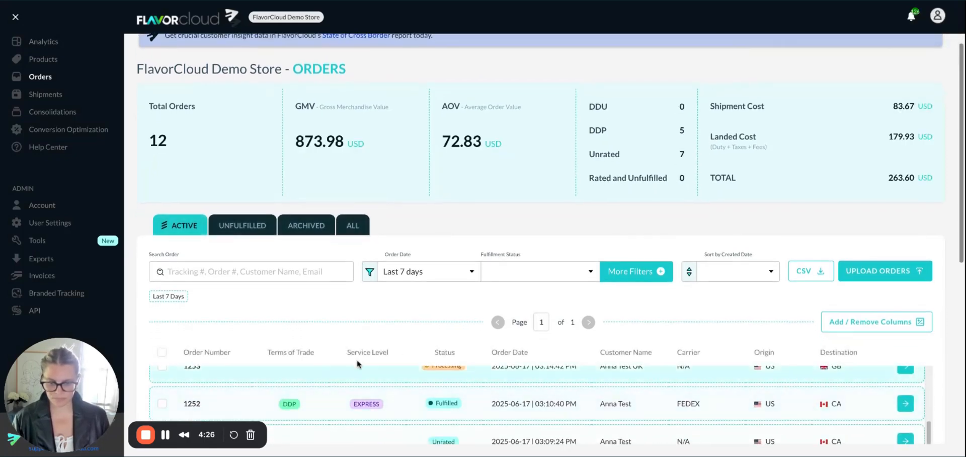
scroll(436, 337, "down", 3)
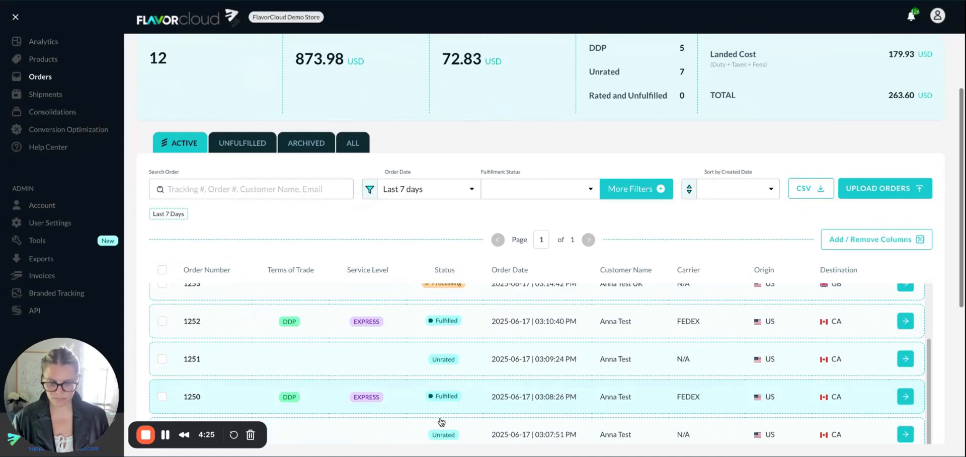
left_click(438, 355)
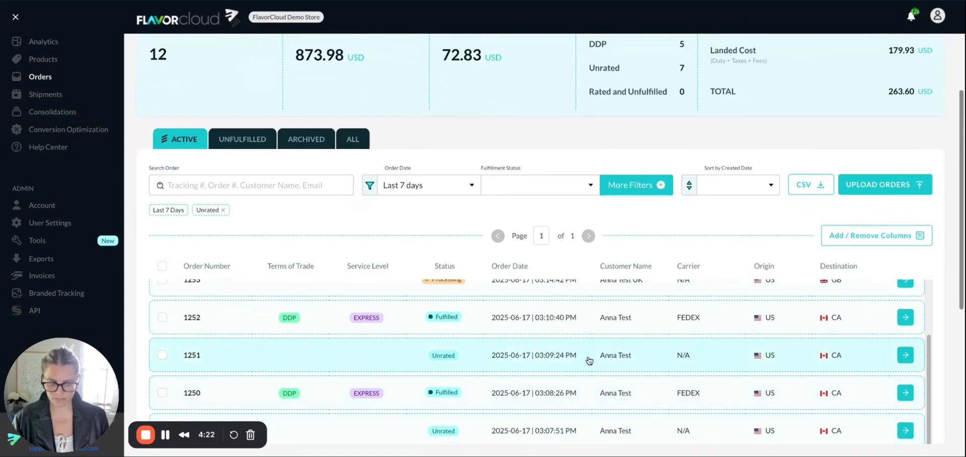
left_click(905, 341)
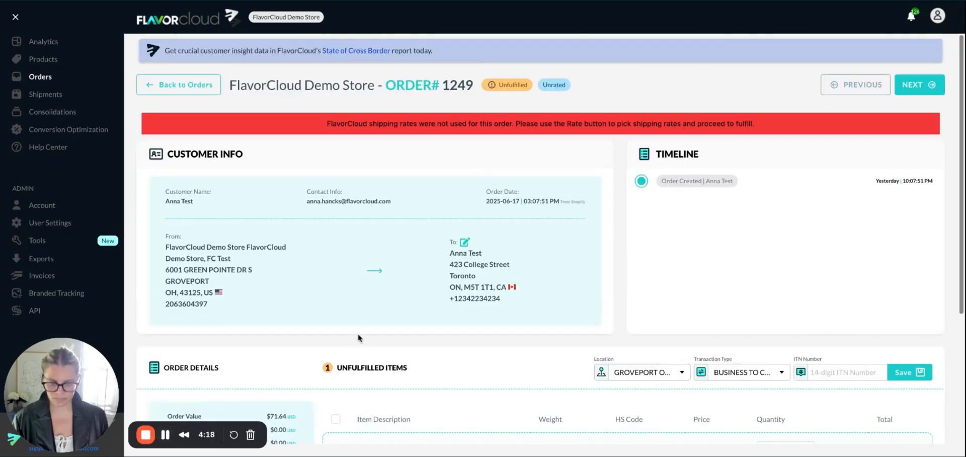
scroll(358, 336, "down", 3)
left_click(337, 369)
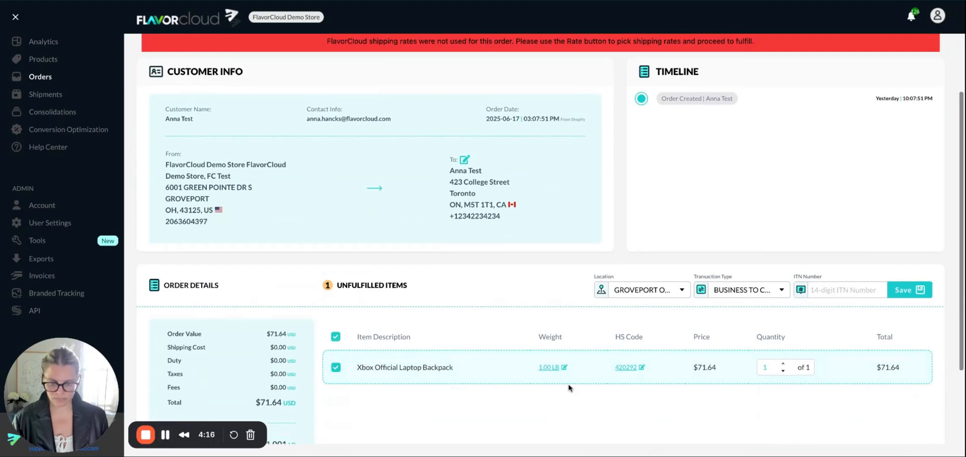
scroll(629, 385, "down", 3)
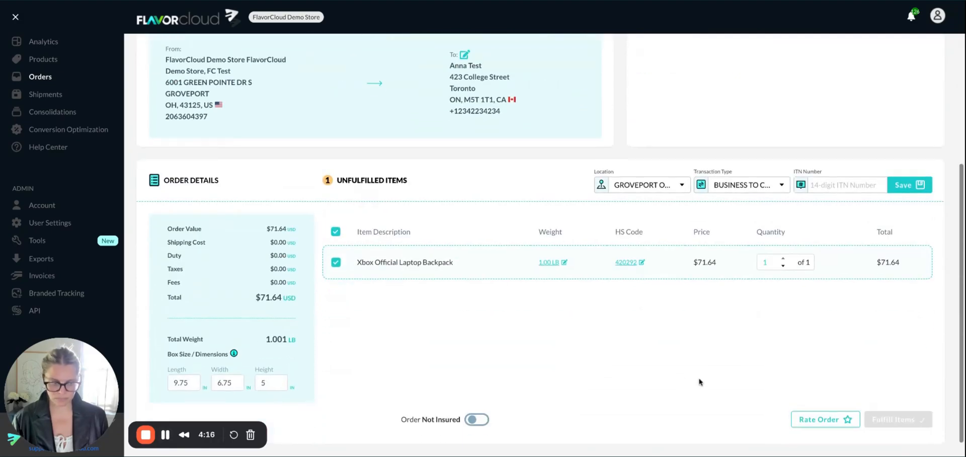
Step: Rate the CA order with STANDARD service and DDP terms, and fulfill it with the FlavorCloud Standard DDP rate
left_click(806, 421)
left_click(299, 126)
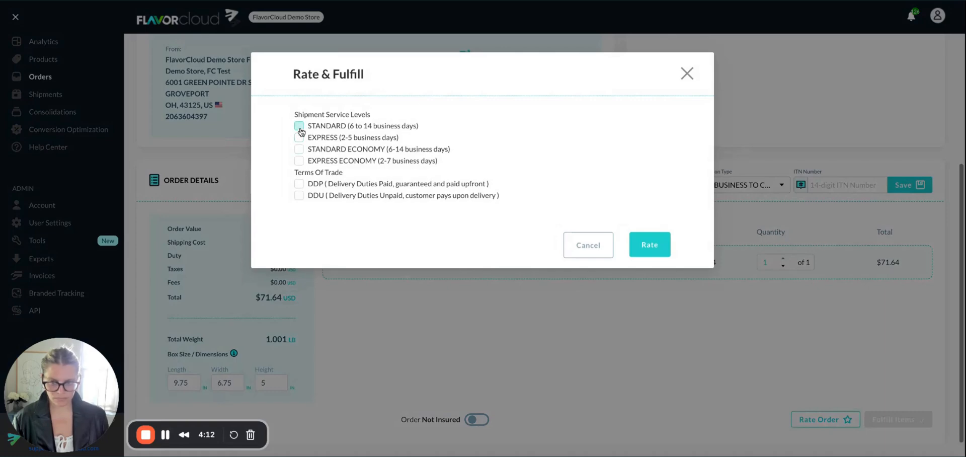
left_click(299, 184)
left_click(653, 247)
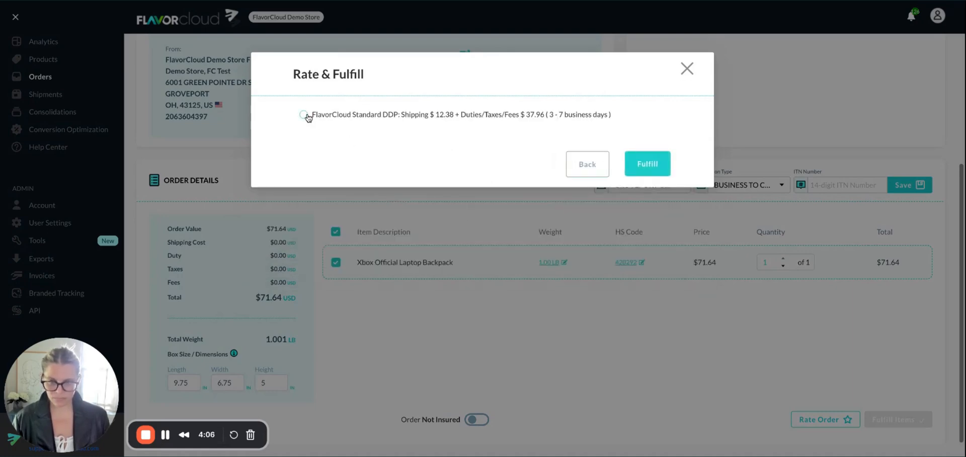
left_click(304, 115)
left_click(647, 163)
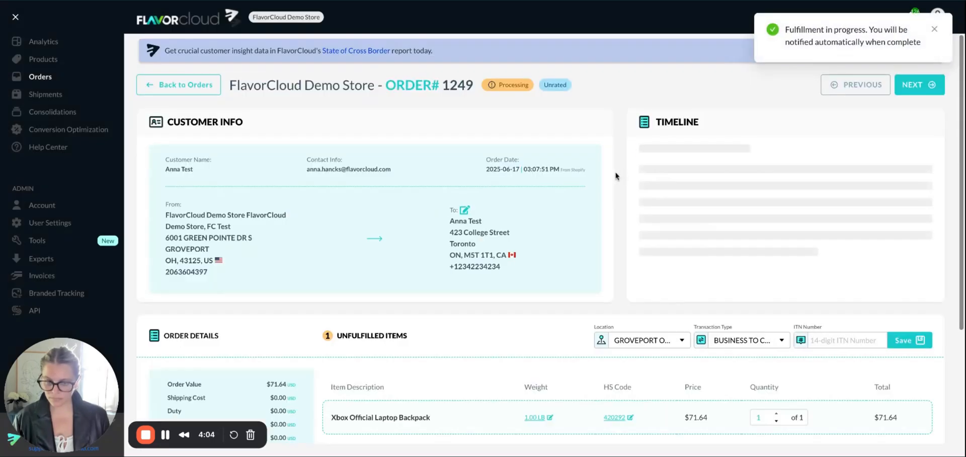